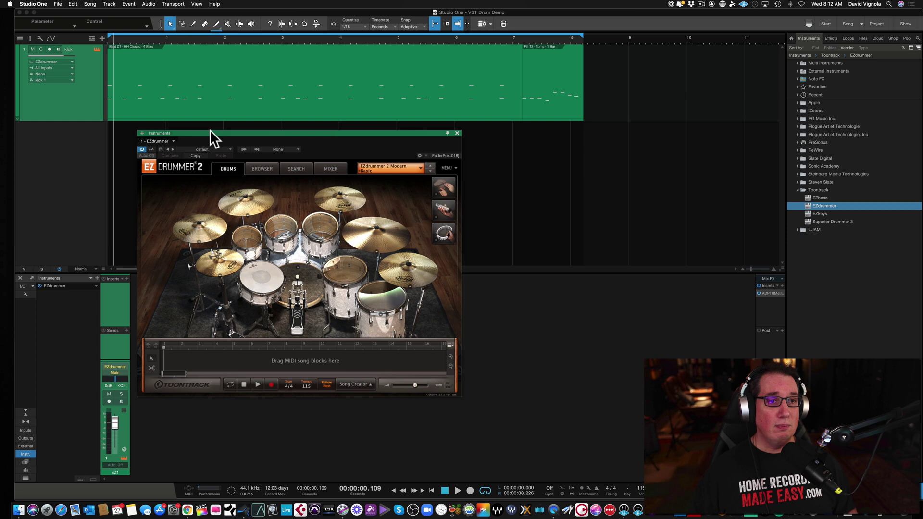
Set the EZdrummer channel fader to -3.9 dB and audition a tom on the kit.
left_click_drag(210, 130, 213, 127)
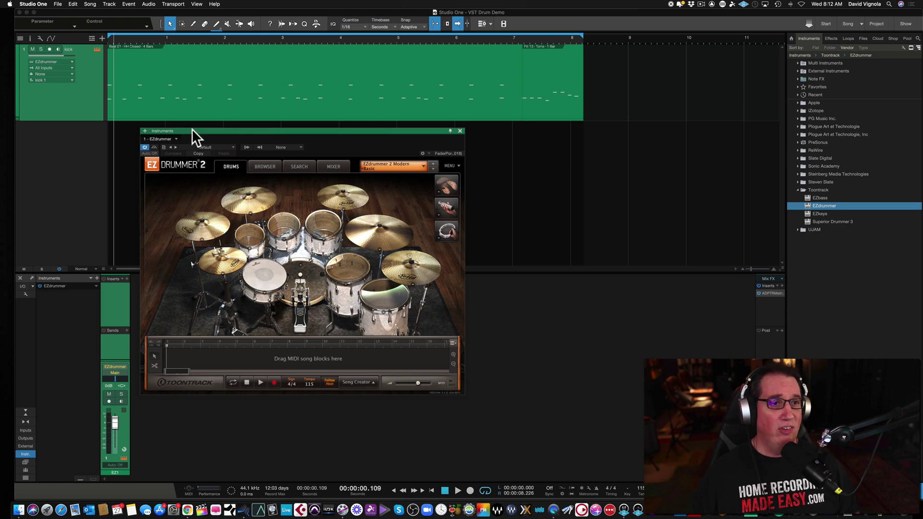
left_click_drag(192, 129, 199, 139)
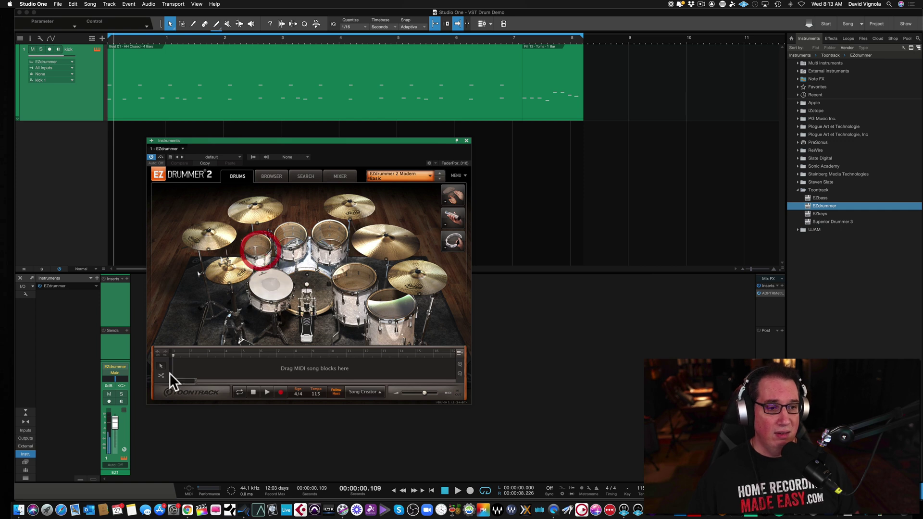
left_click_drag(115, 422, 114, 424)
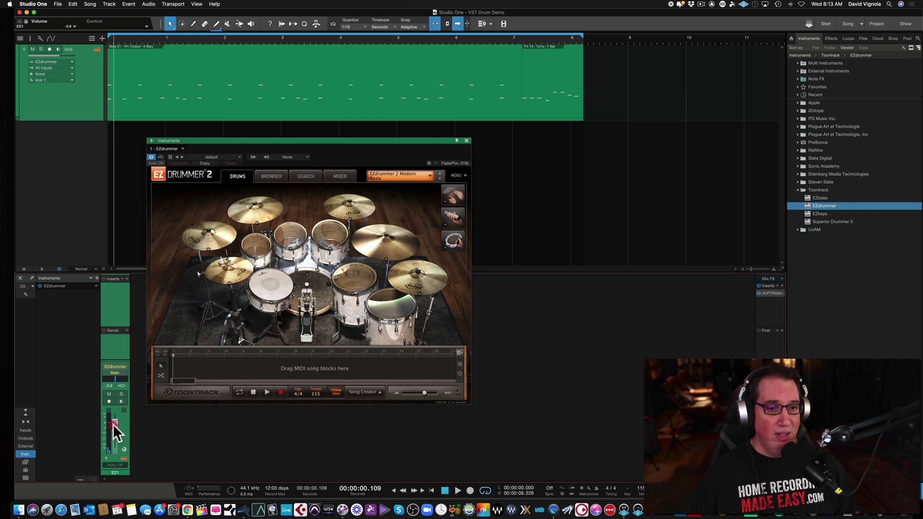
left_click(296, 229)
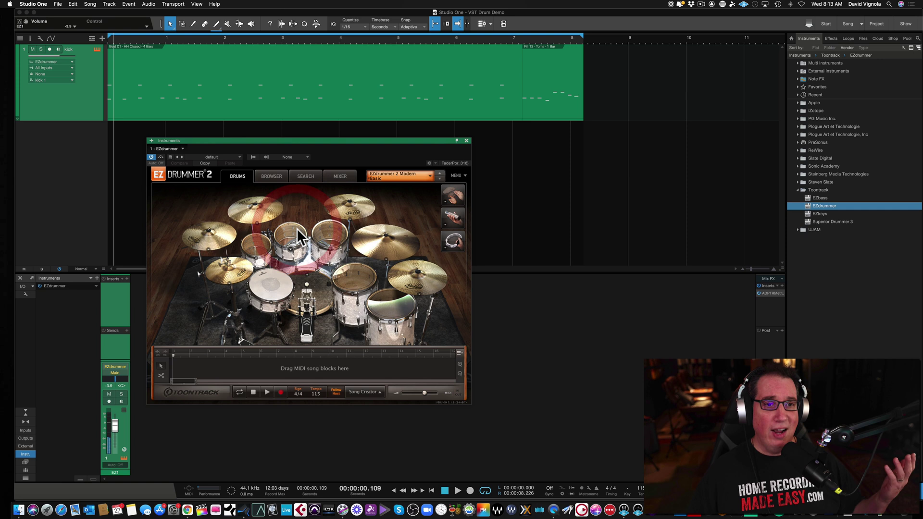
left_click(273, 176)
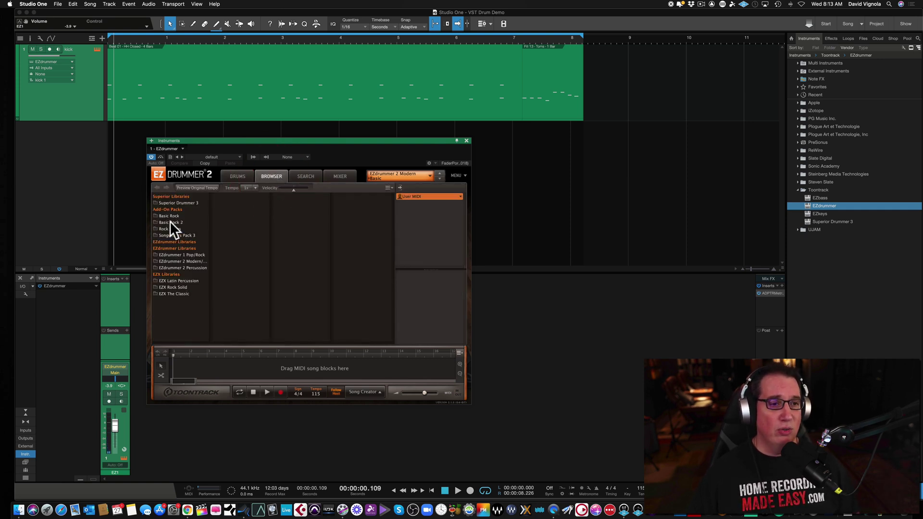
left_click(173, 222)
left_click(231, 230)
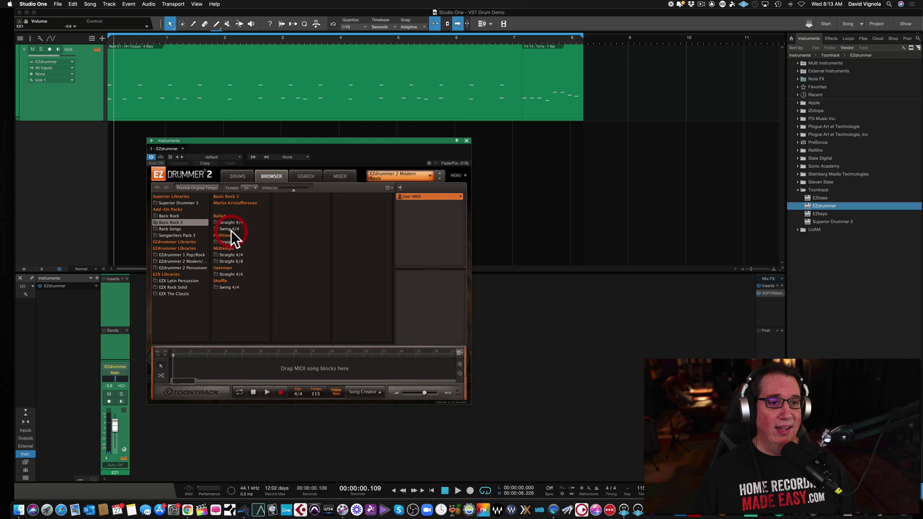
left_click(286, 202)
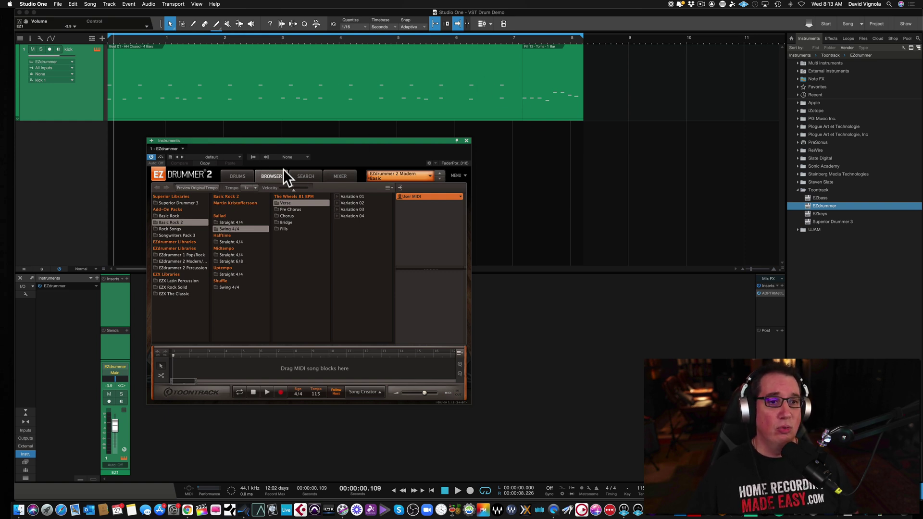
Return EZdrummer to the drum kit view, then play the song and stop it.
left_click(234, 175)
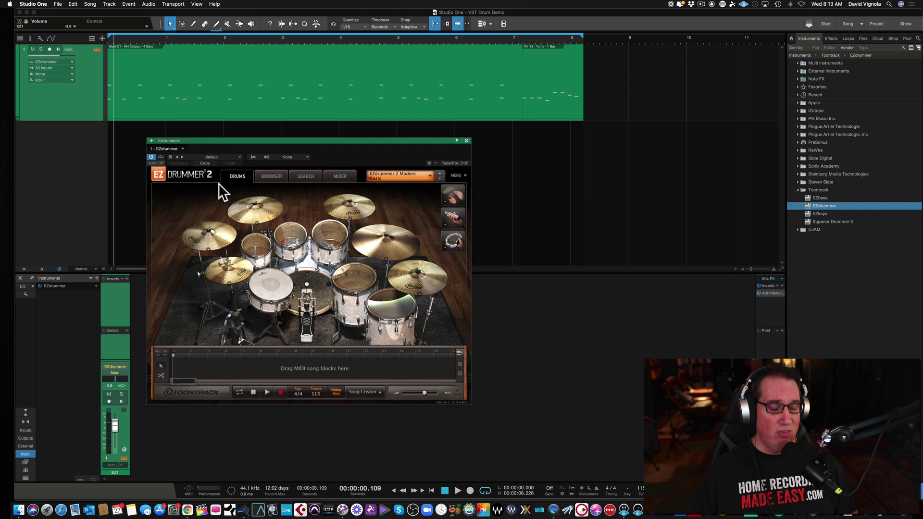
key("space")
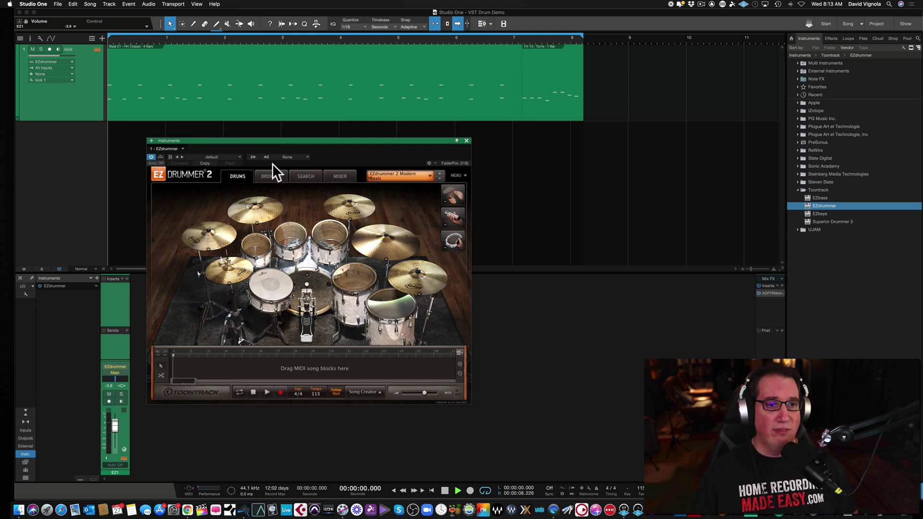
left_click_drag(276, 141, 292, 141)
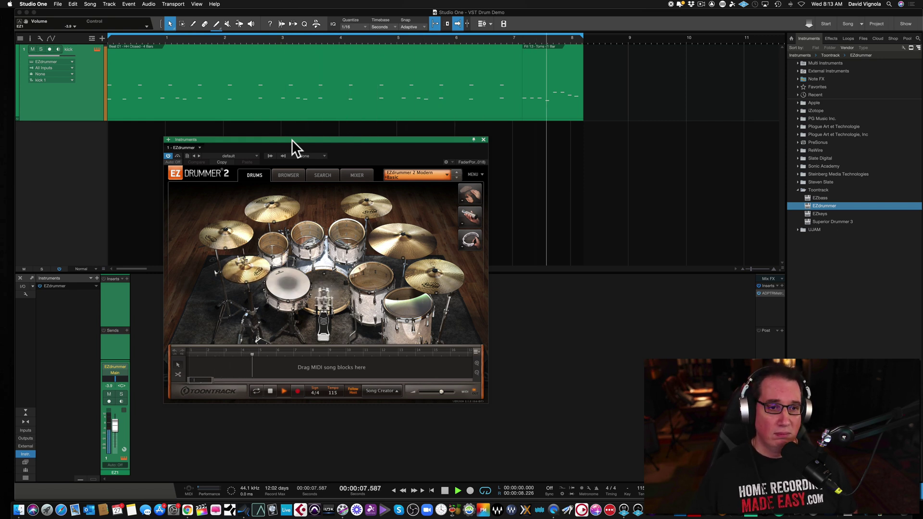
key("space")
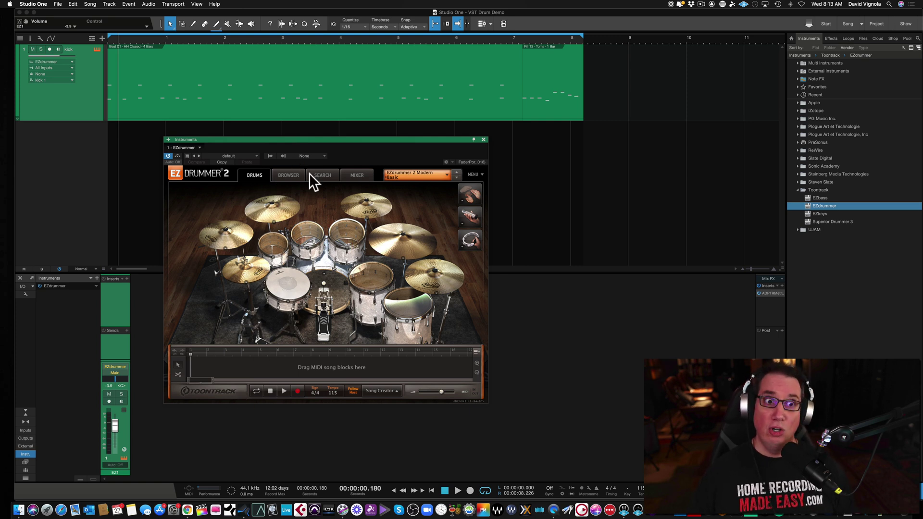
In EZdrummer's mixer, send Snare to Output 2, Hi-Hat to 3, Toms to 4, OH to 5.
left_click(357, 174)
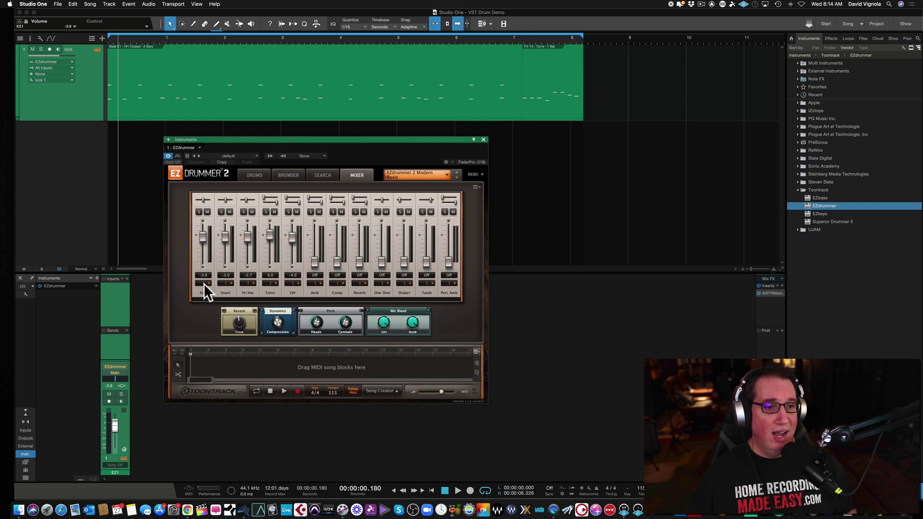
left_click(229, 283)
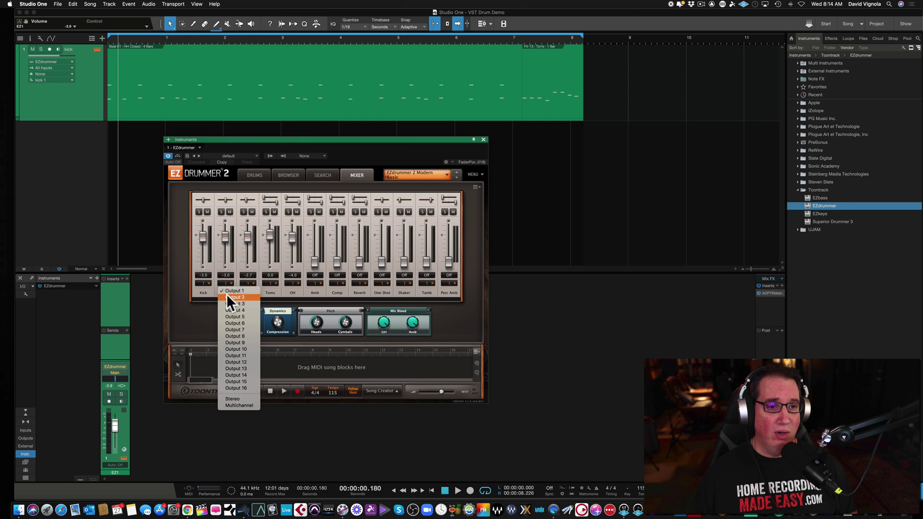
left_click(227, 296)
left_click(250, 282)
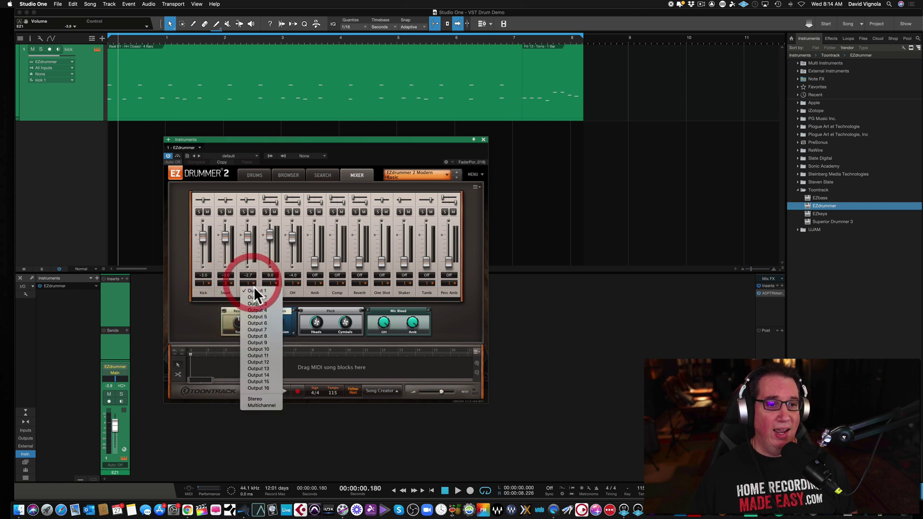
left_click(251, 304)
left_click(274, 284)
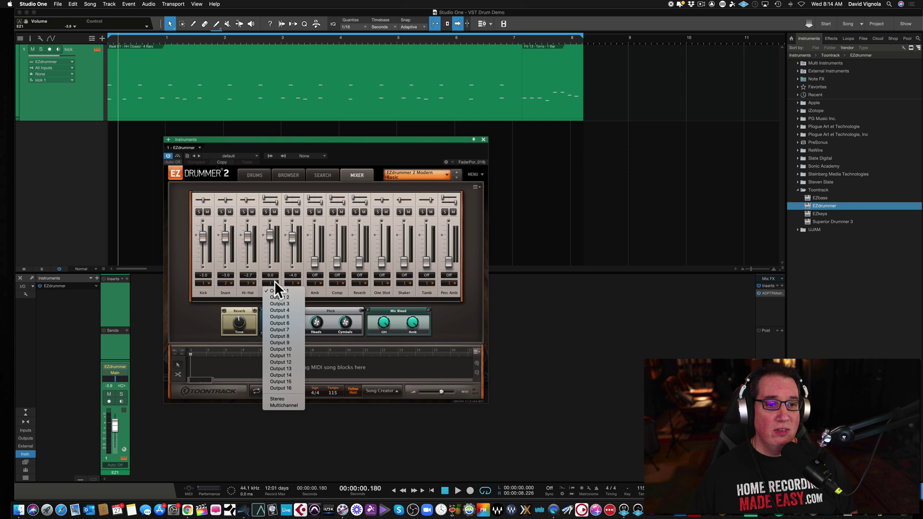
left_click(274, 310)
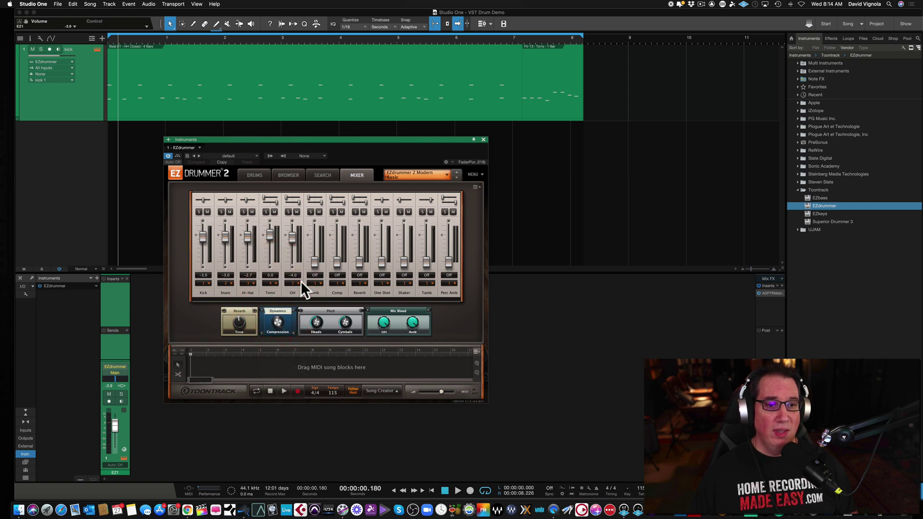
left_click(296, 281)
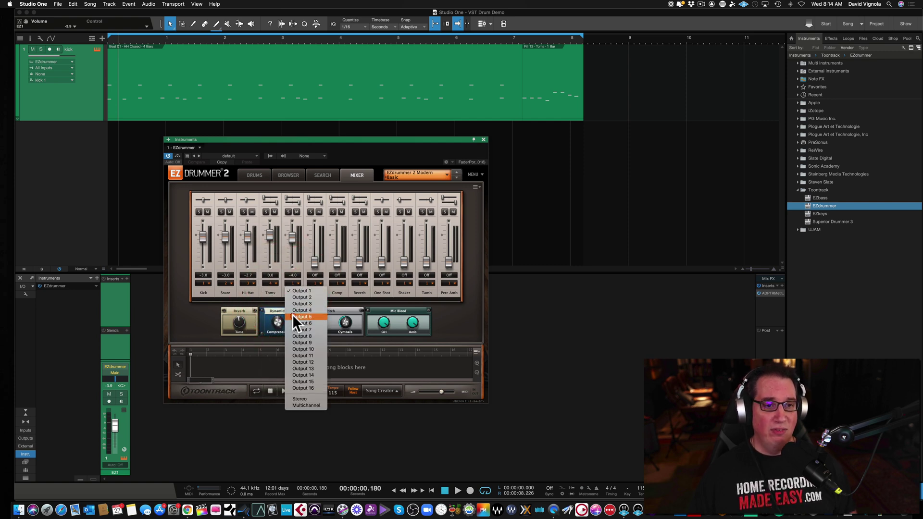
left_click(291, 315)
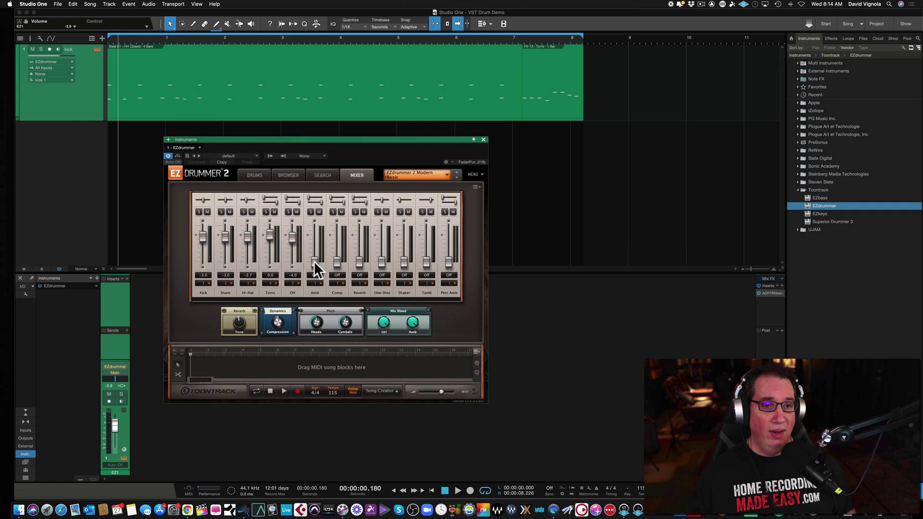
Pull the Amb fader down to Off and raise the Kick fader to about 0 dB.
left_click_drag(312, 246, 336, 267)
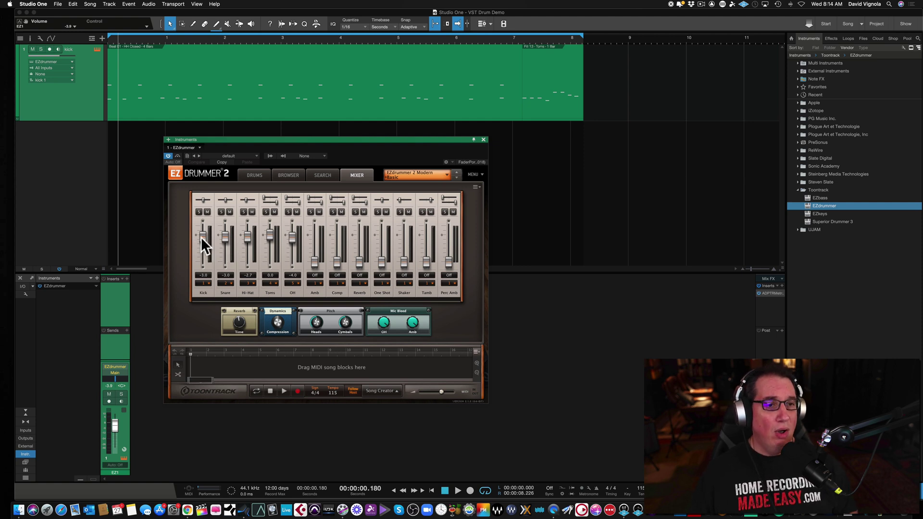
scroll(201, 238, "up", 1)
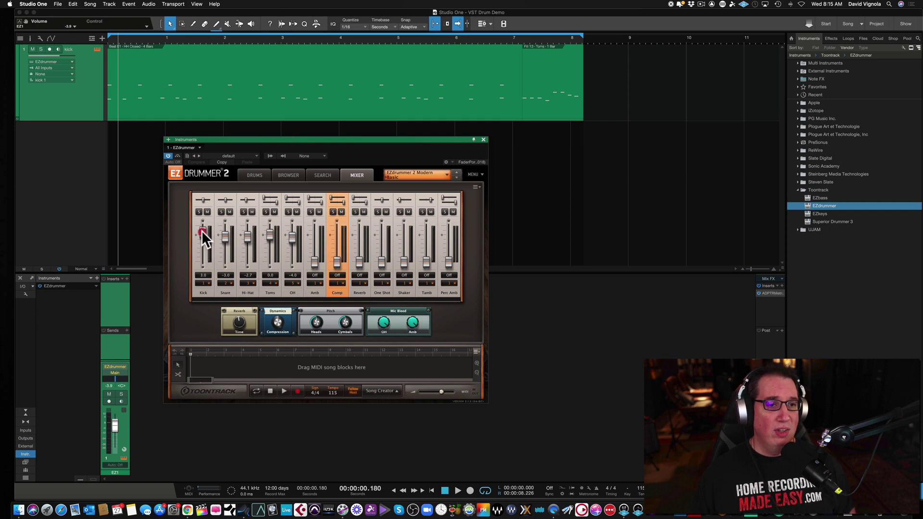
left_click_drag(201, 233, 289, 234)
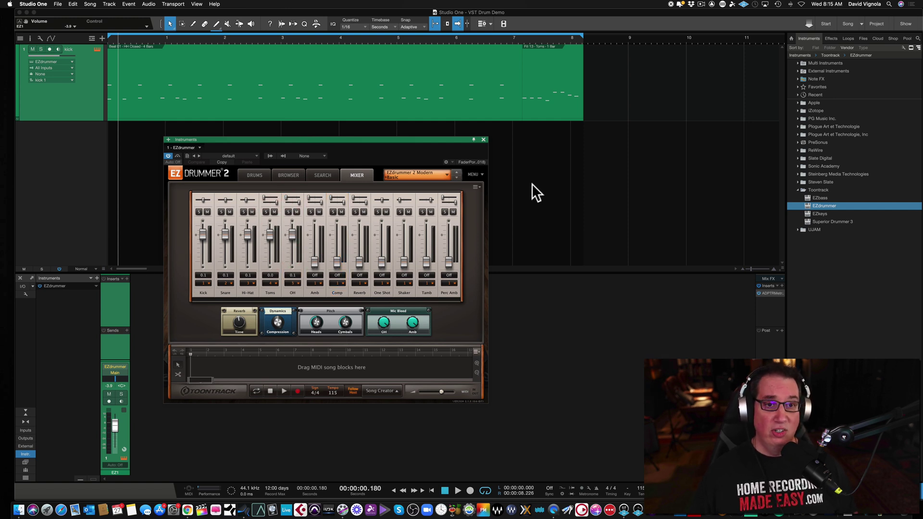
Close EZdrummer and expand its output list in the Instruments panel.
left_click(484, 139)
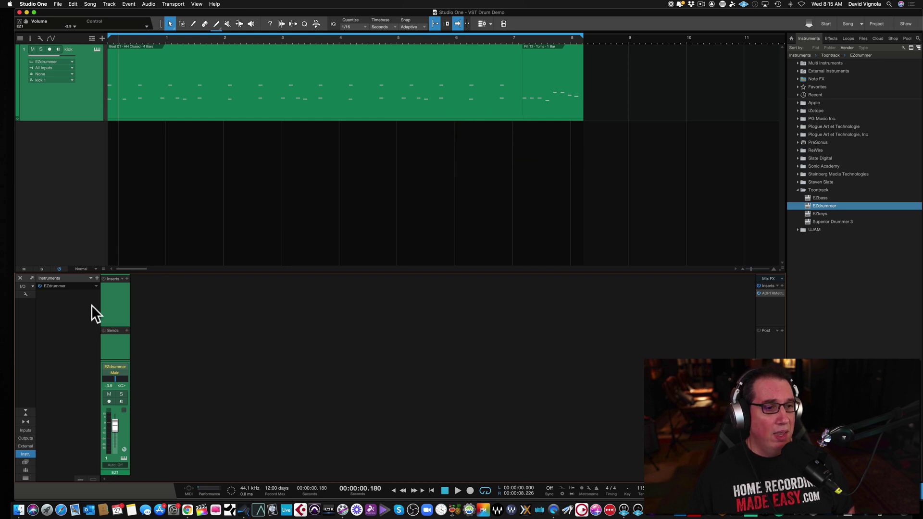
left_click(22, 453)
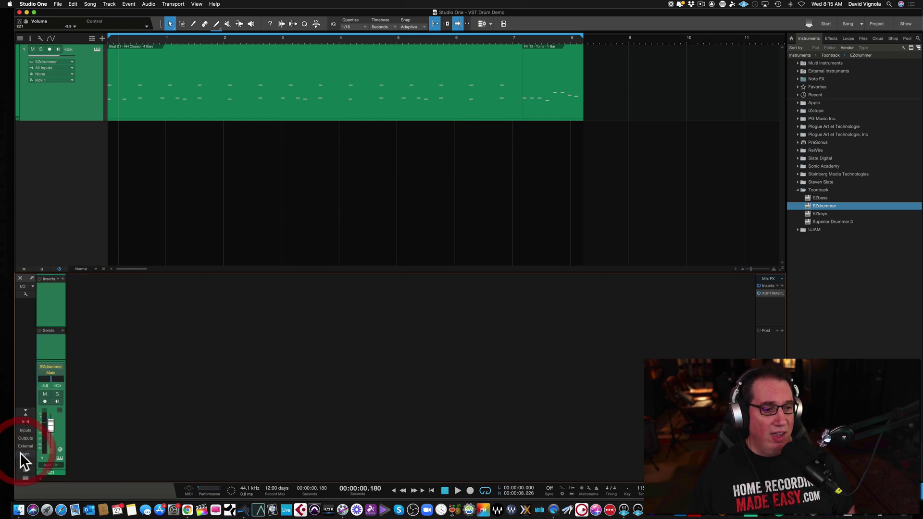
left_click(22, 453)
left_click(21, 453)
left_click(21, 453)
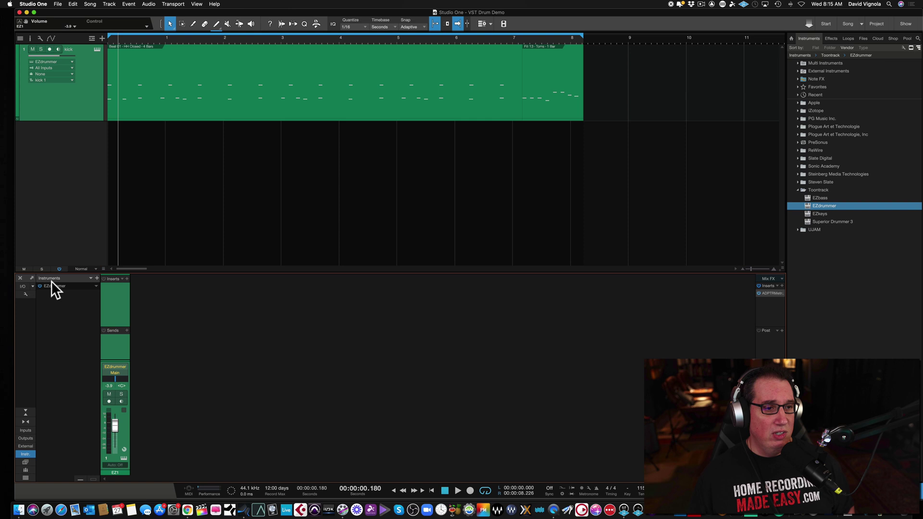
right_click(96, 287)
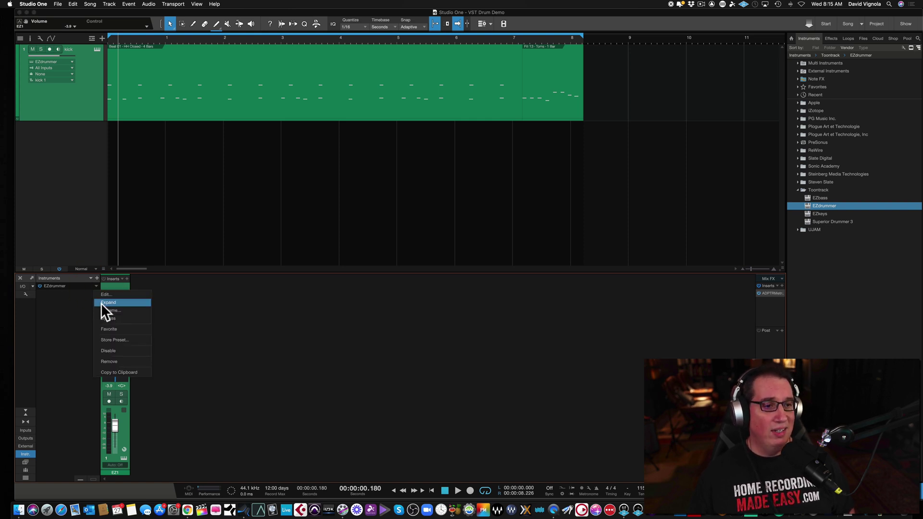
left_click(101, 303)
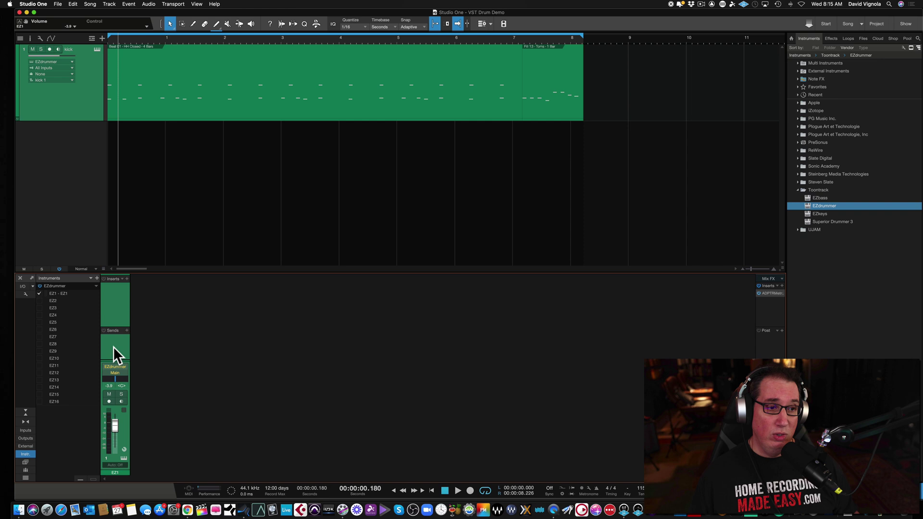
Enable outputs EZ2 through EZ5 as mixer channels and reopen EZdrummer.
left_click(38, 299)
left_click(39, 306)
left_click(40, 314)
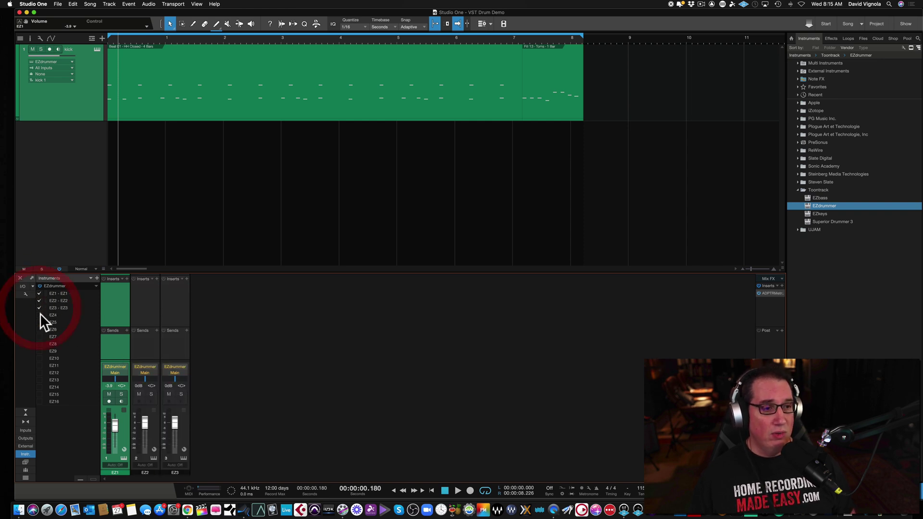
left_click(39, 322)
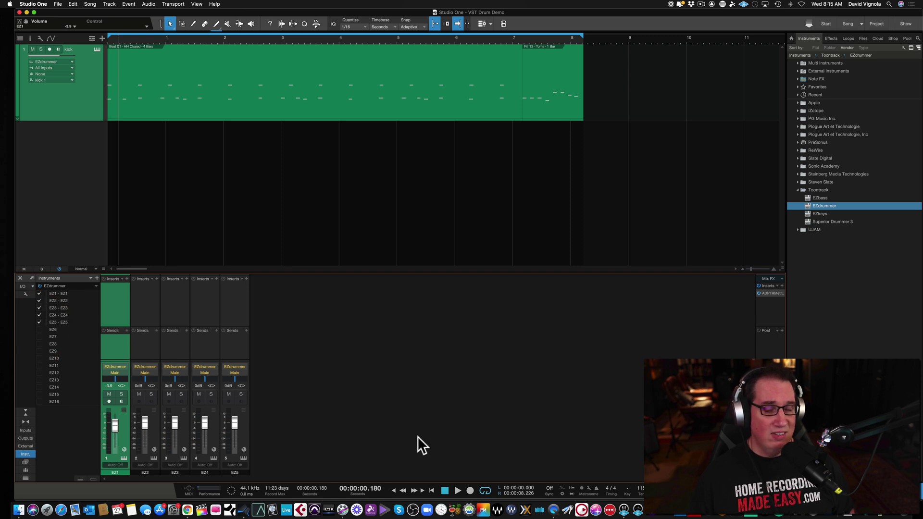
left_click(96, 52)
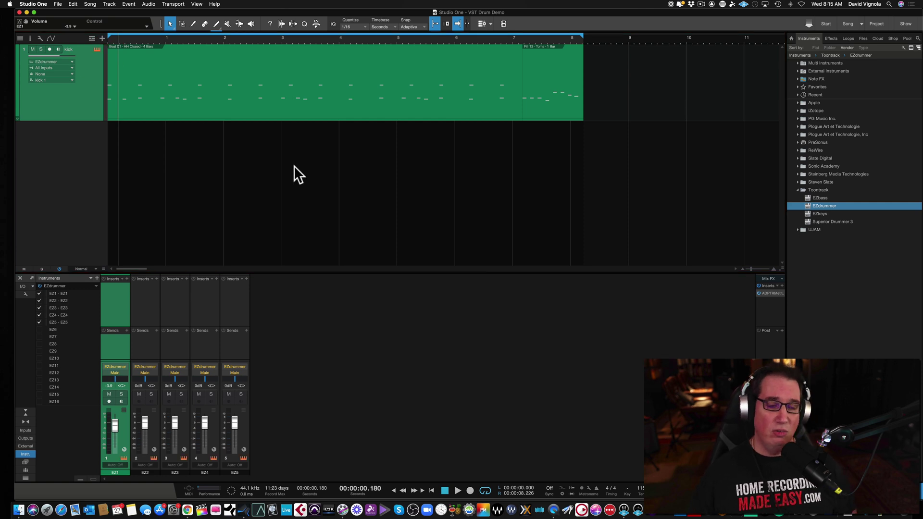
Switch EZdrummer back to the drum kit and play the pattern once.
left_click(256, 173)
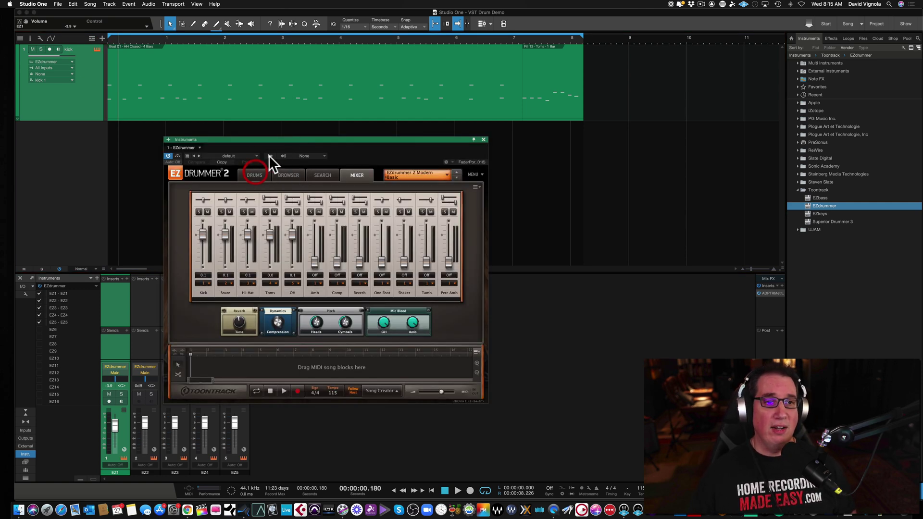
left_click_drag(273, 140, 379, 188)
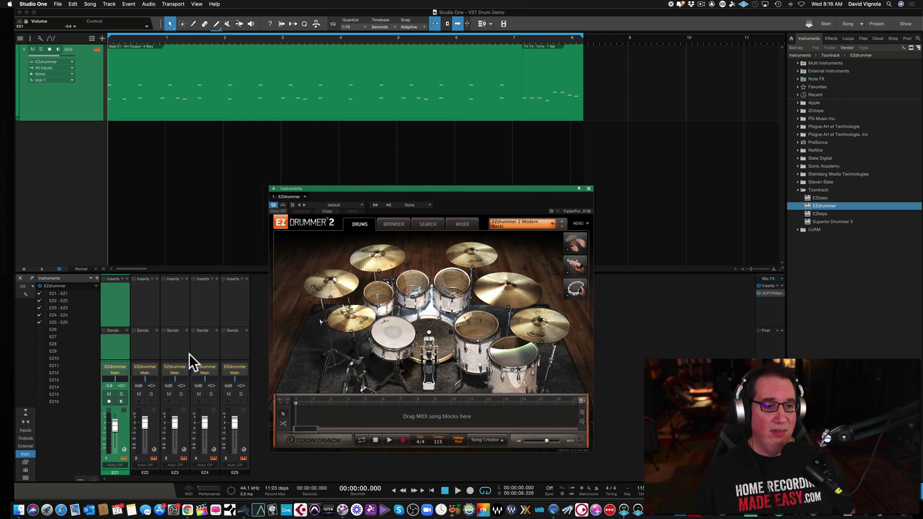
key("space")
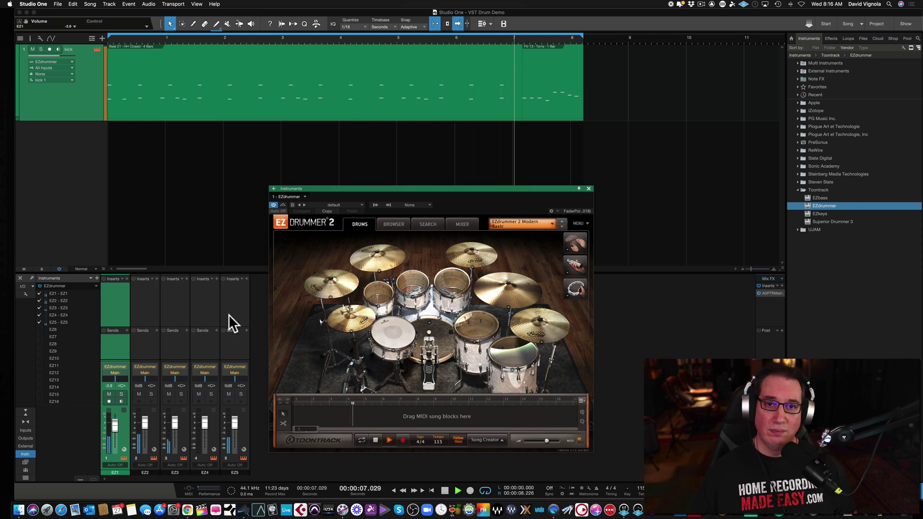
key("space")
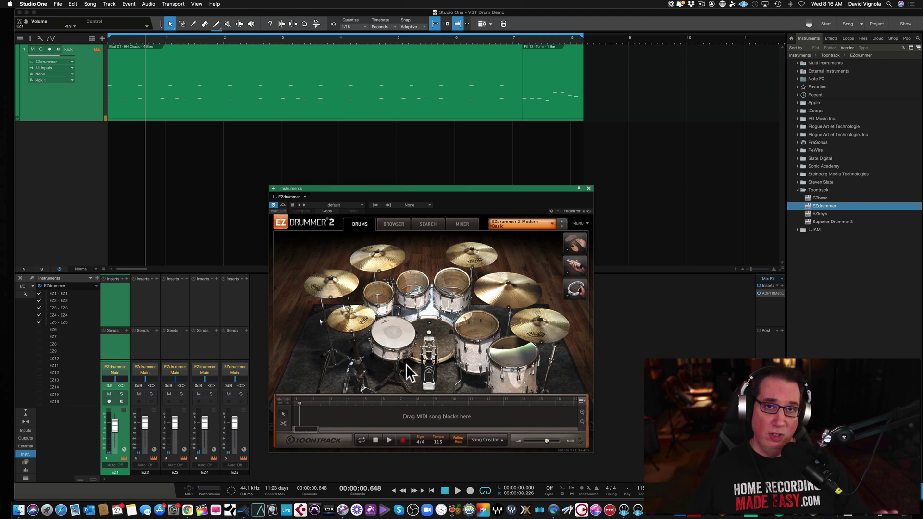
Show EZdrummer's mixer and lower the EZ2 fader to -6.8 and EZ5 to -3.9.
left_click(458, 224)
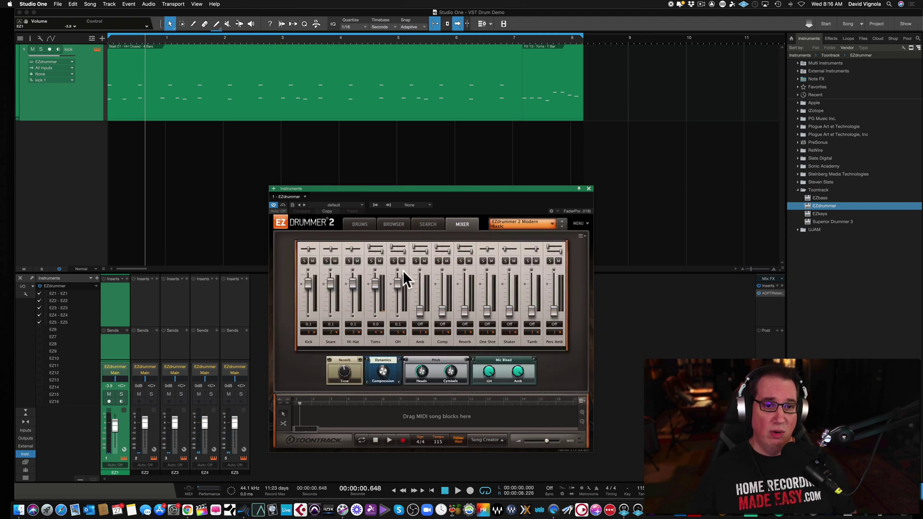
left_click_drag(144, 419, 174, 426)
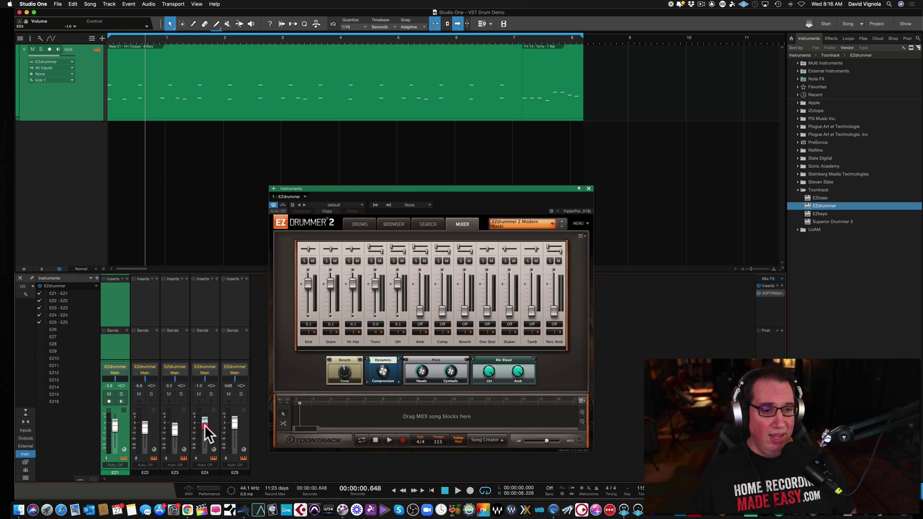
left_click_drag(233, 422, 234, 426)
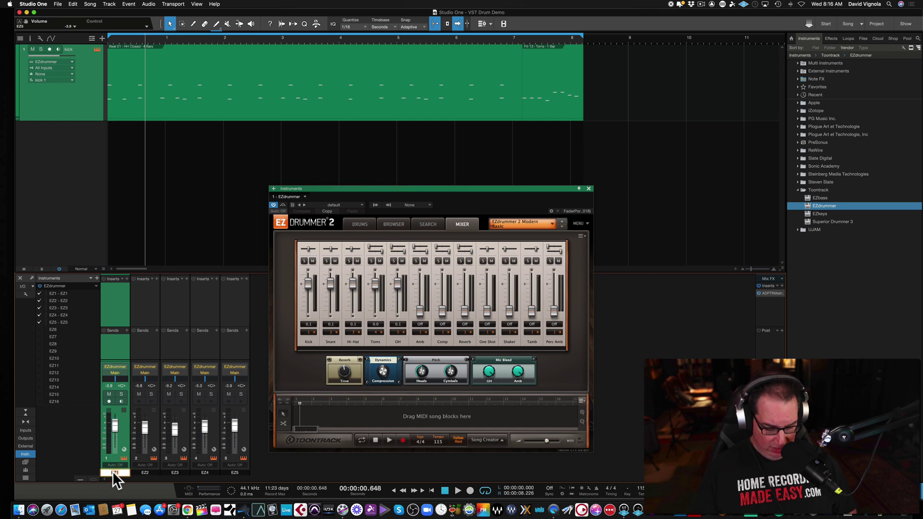
Name the first four EZdrummer channels Kick, Sanre, Toms and Oh.
type("Kick")
key("Tab")
type("S")
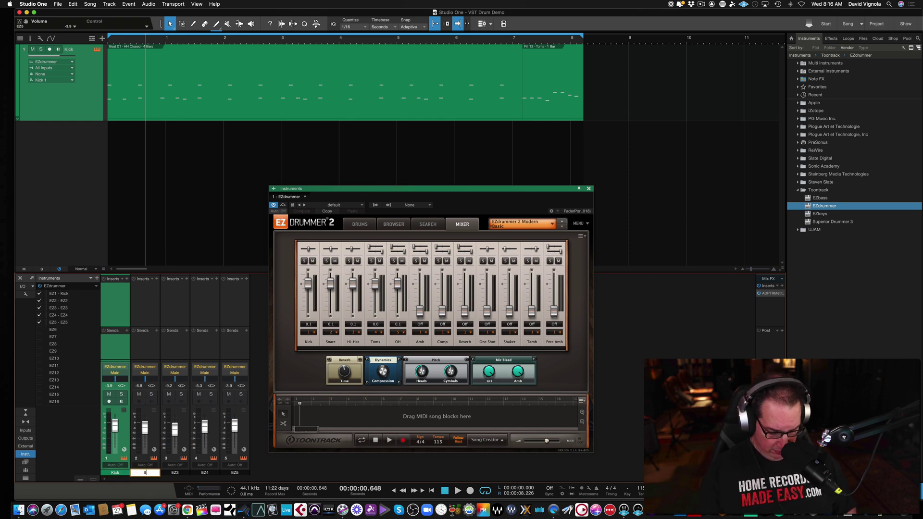
type("anre Toms")
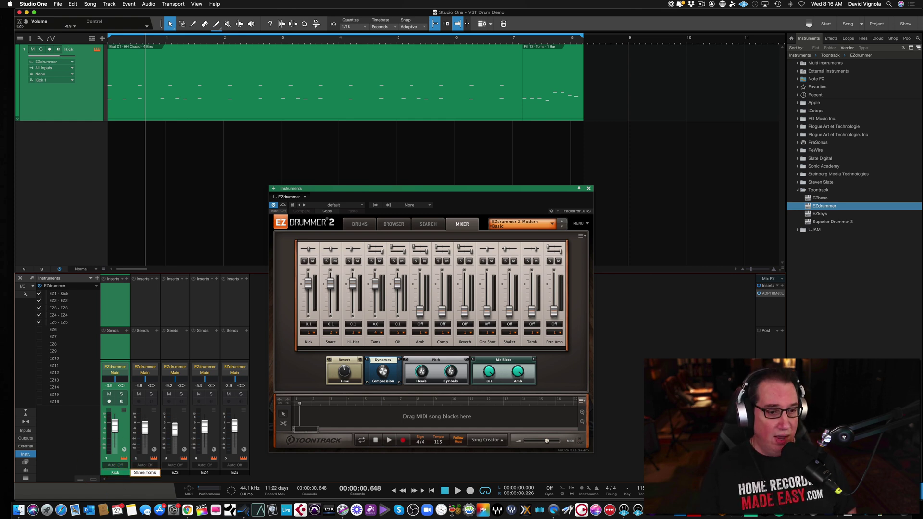
key("BackSpace")
key("BackSpace")
key("BackSpace")
key("BackSpace")
key("BackSpace")
key("Tab")
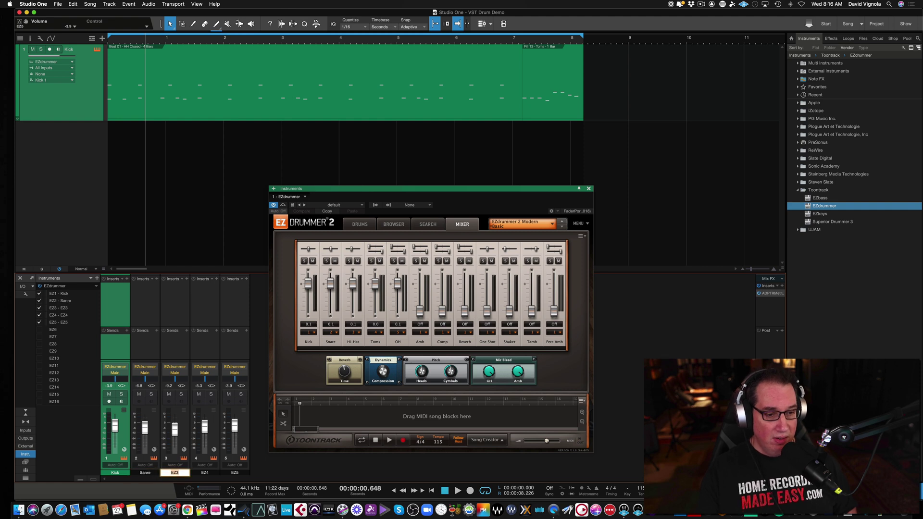
type("Toms")
key("Tab")
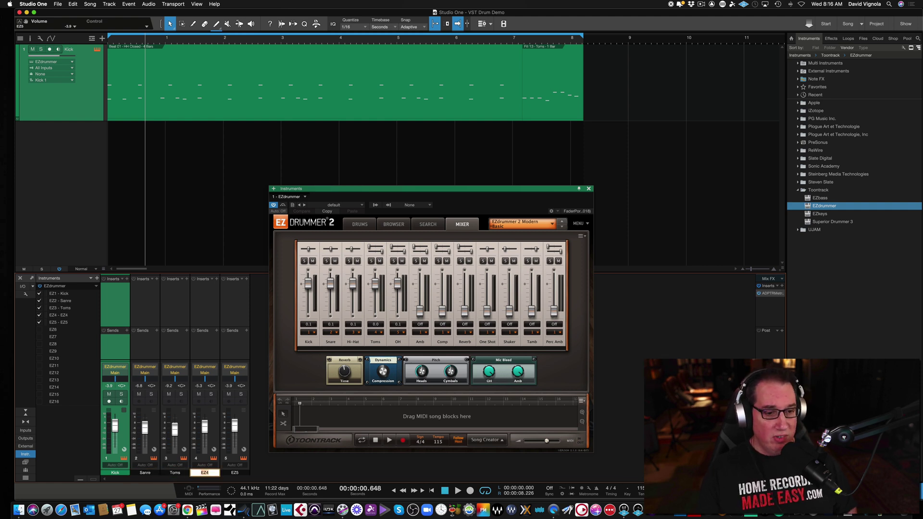
type("Oh")
key("Tab")
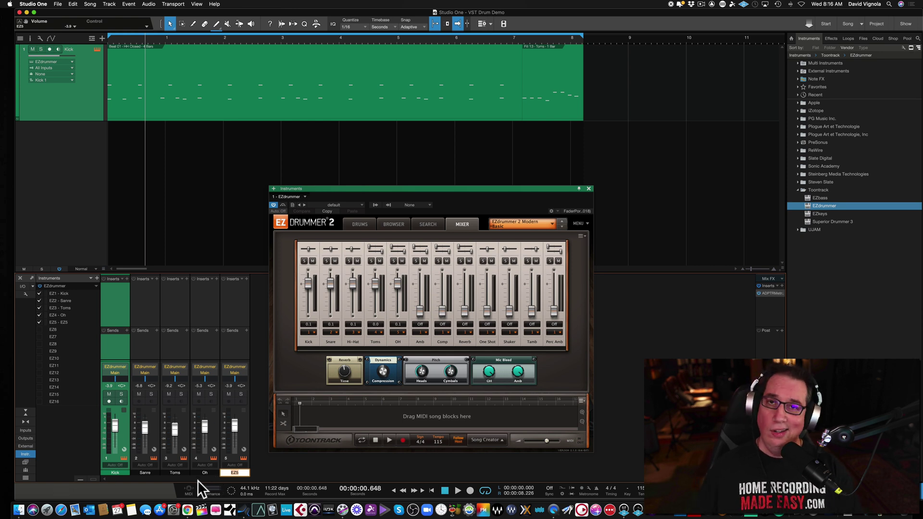
left_click(358, 225)
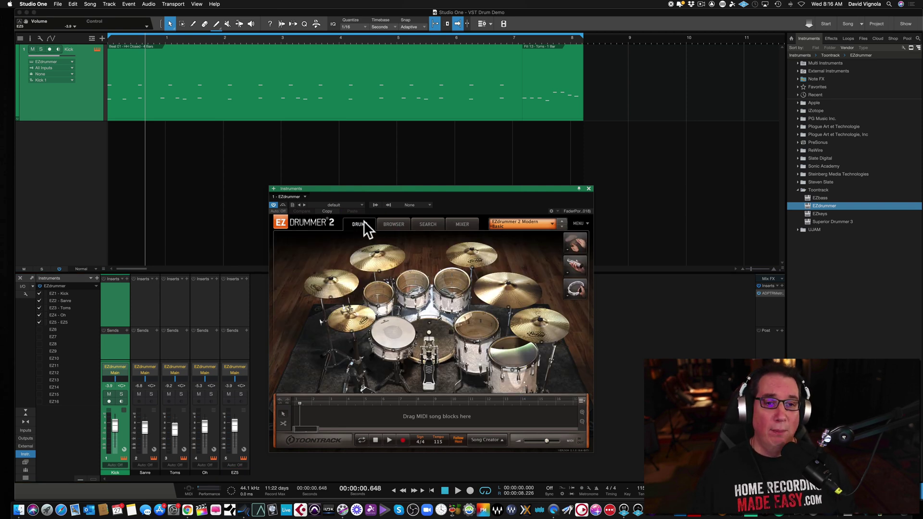
left_click(462, 224)
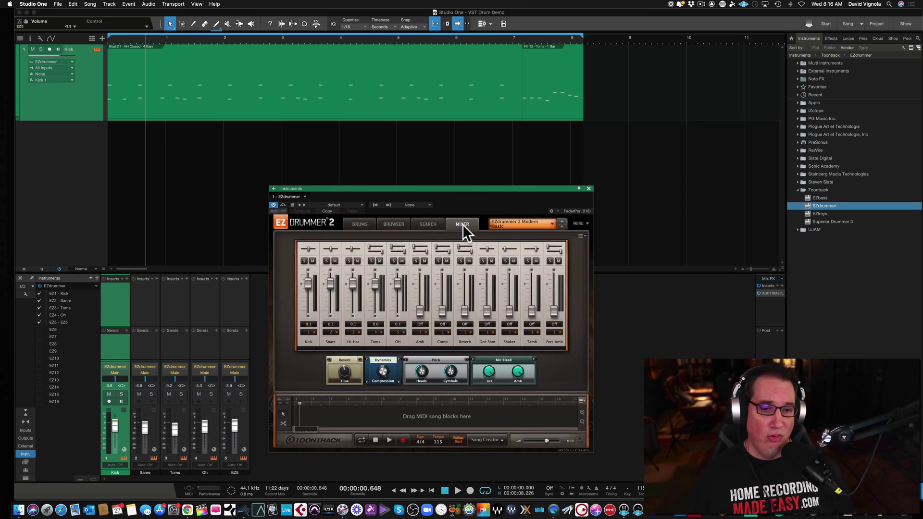